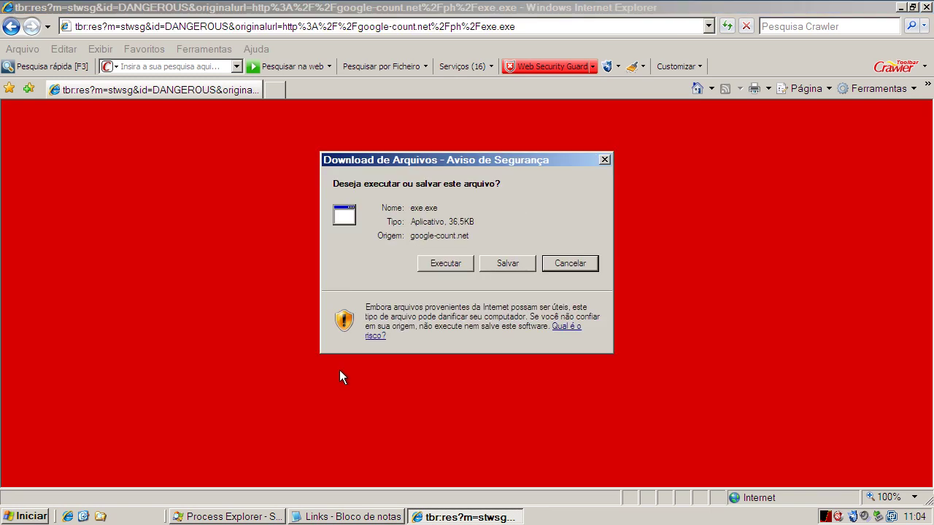
- Run exe.exe from google-count.net without sending the Explorer error report, permit EXE[1].EXE in the Spyware Terminator alert, and close the browser
{"action": "left_click", "coordinate": [438, 265]}
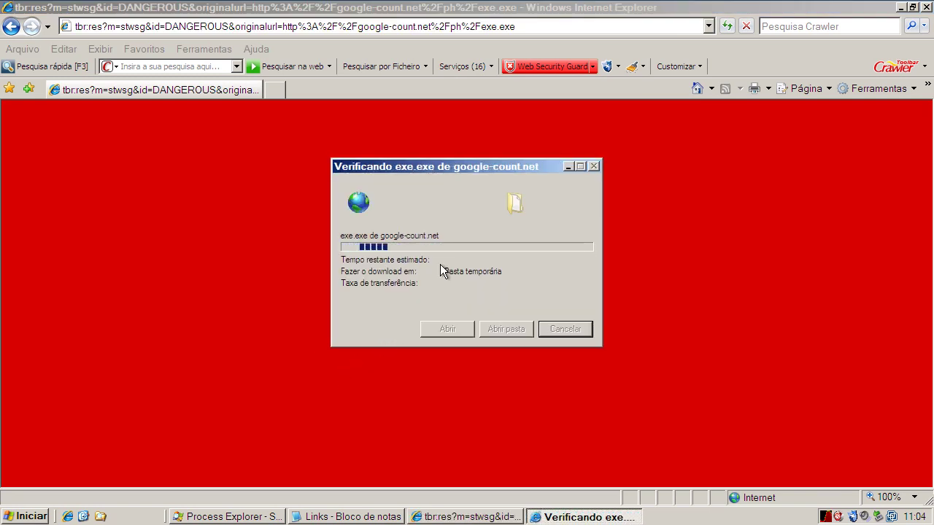
{"action": "left_click", "coordinate": [508, 244]}
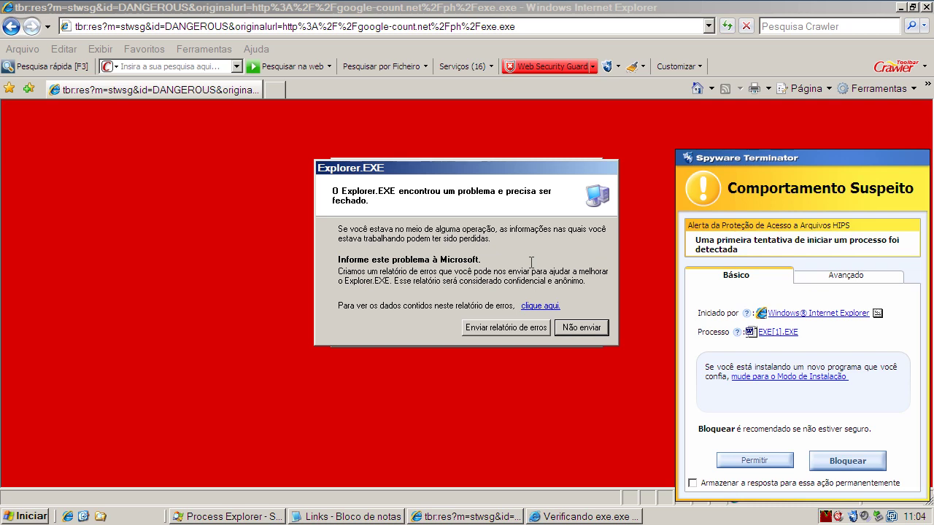
{"action": "left_click", "coordinate": [580, 328]}
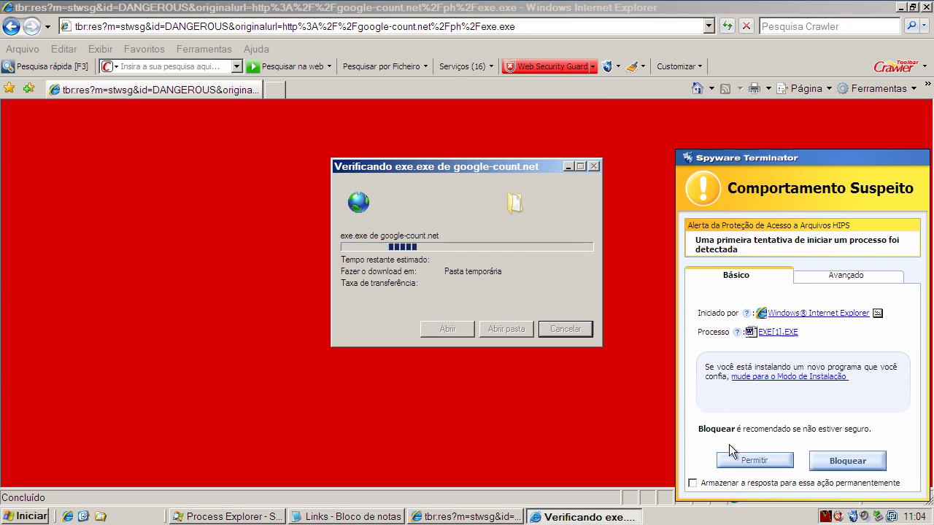
{"action": "left_click", "coordinate": [748, 461]}
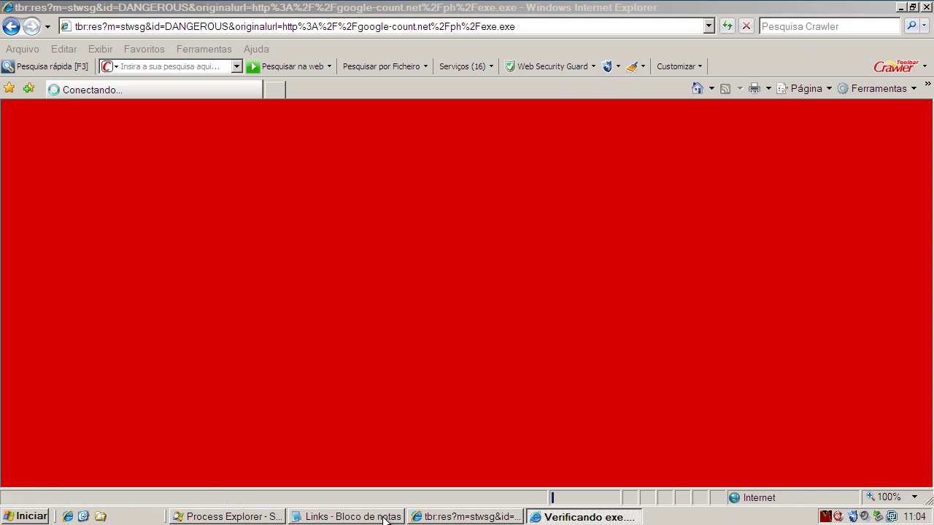
{"action": "left_click", "coordinate": [927, 7]}
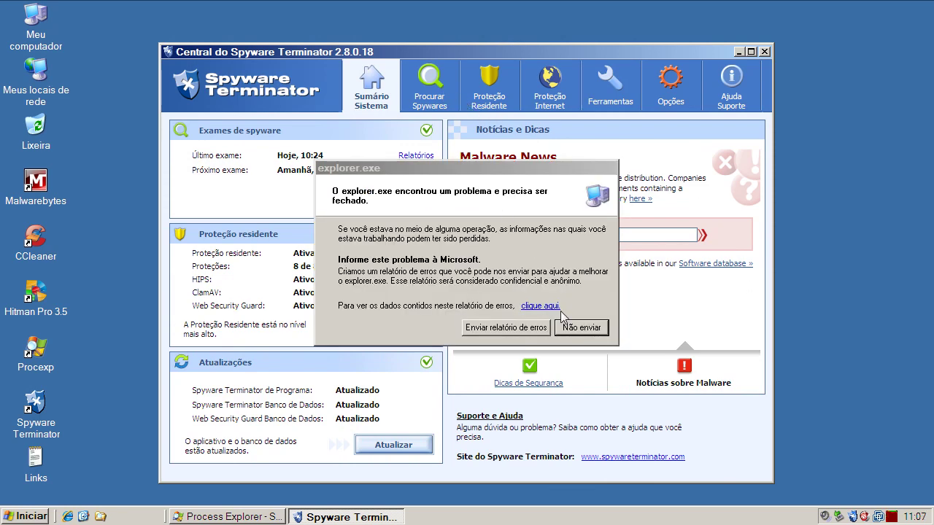
- Dismiss the explorer.exe error report without sending it and start a Completo spyware scan in Spyware Terminator
{"action": "left_click", "coordinate": [595, 333]}
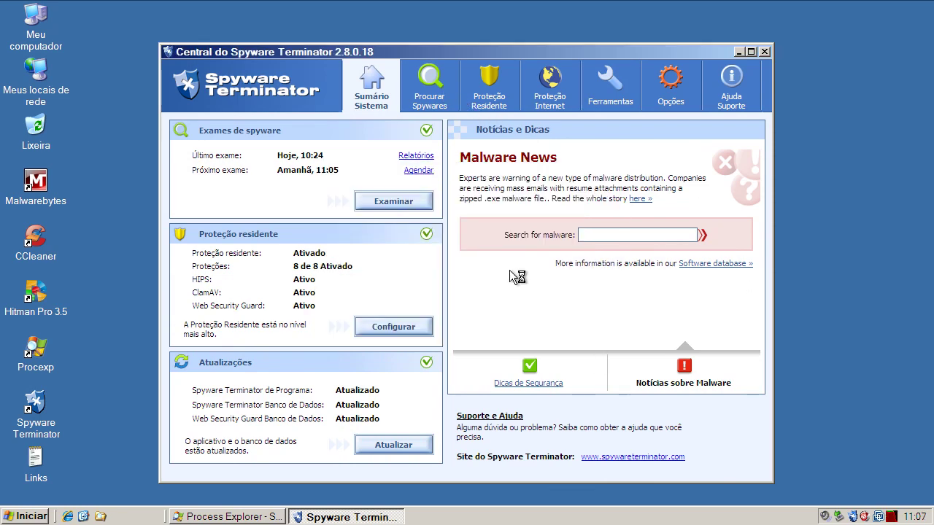
{"action": "left_click", "coordinate": [423, 98]}
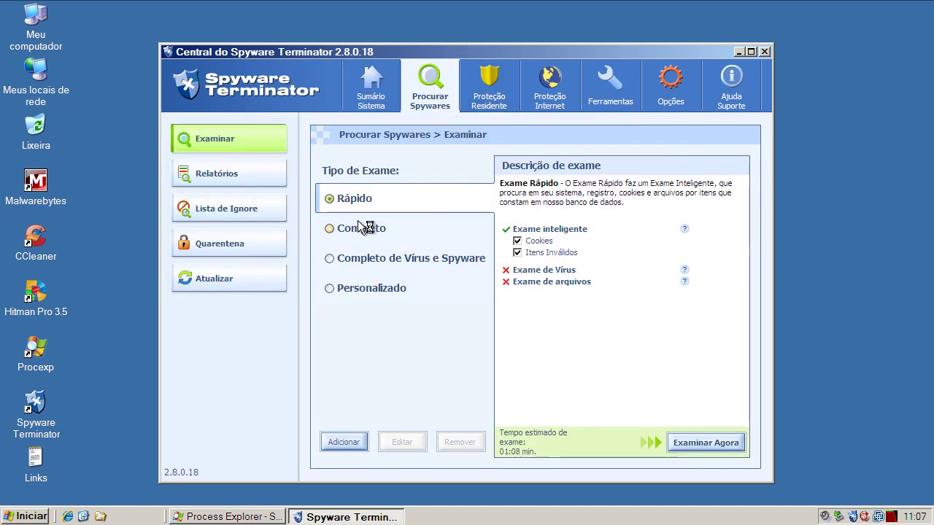
{"action": "left_click", "coordinate": [340, 232]}
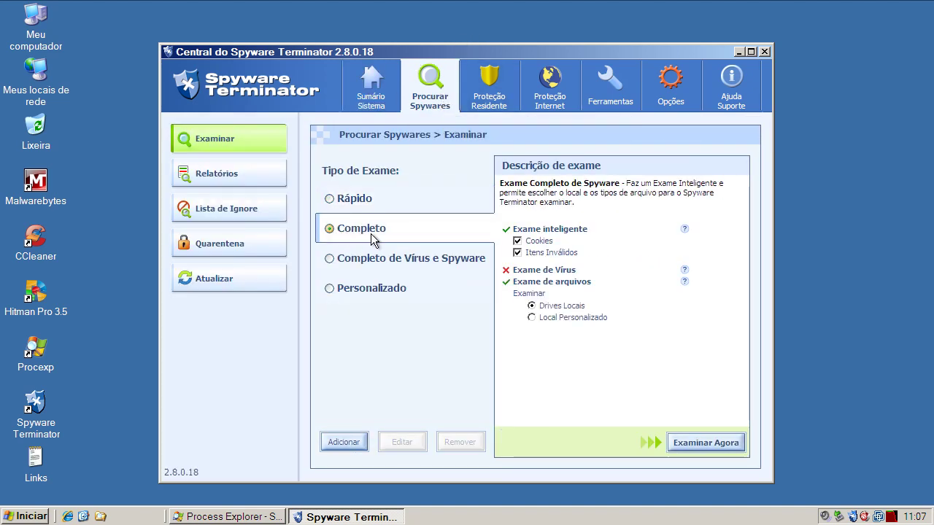
{"action": "left_click", "coordinate": [718, 445]}
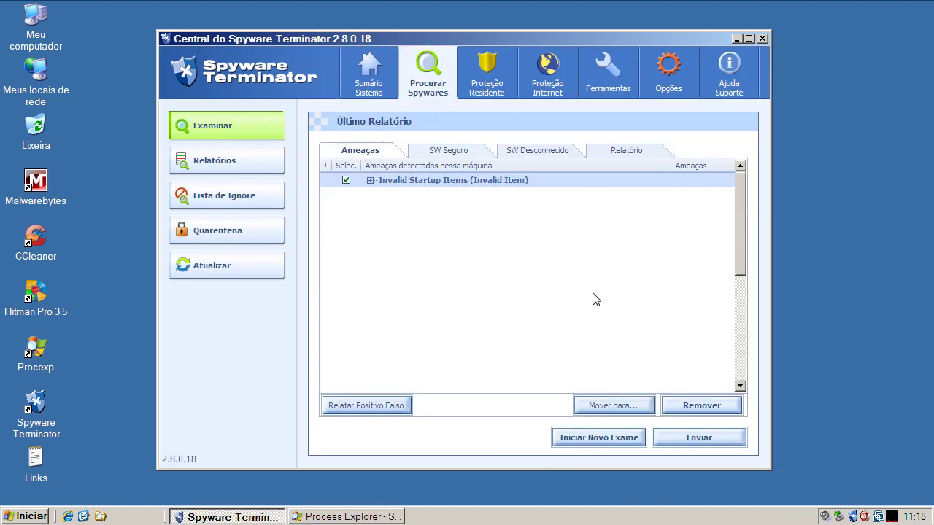
- Inspect the detected Invalid Startup Items threat, remove it with Spyware Terminator, and close the program
{"action": "left_click", "coordinate": [370, 181]}
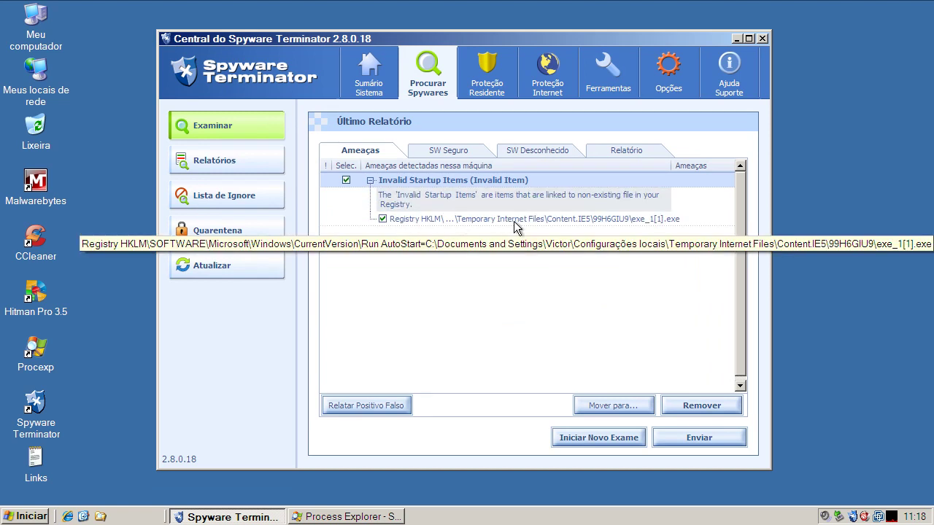
{"action": "left_click", "coordinate": [709, 409]}
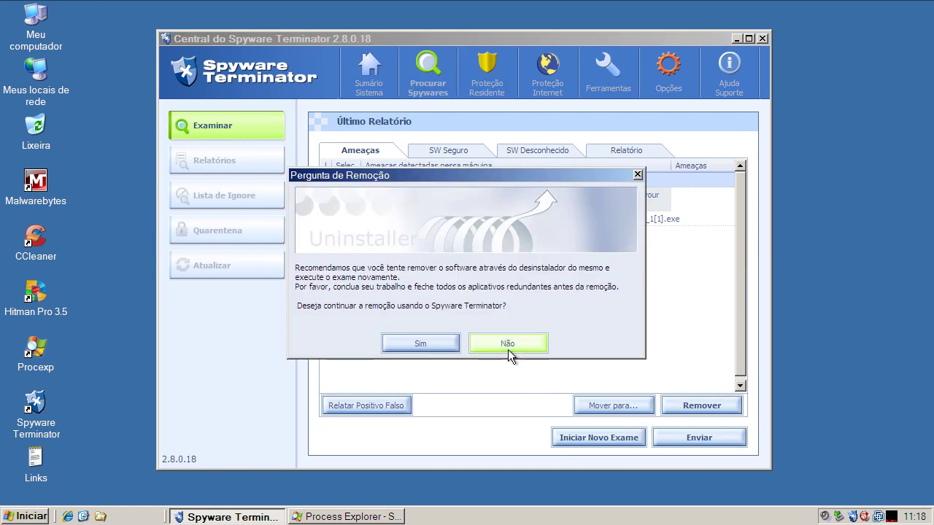
{"action": "left_click", "coordinate": [421, 344]}
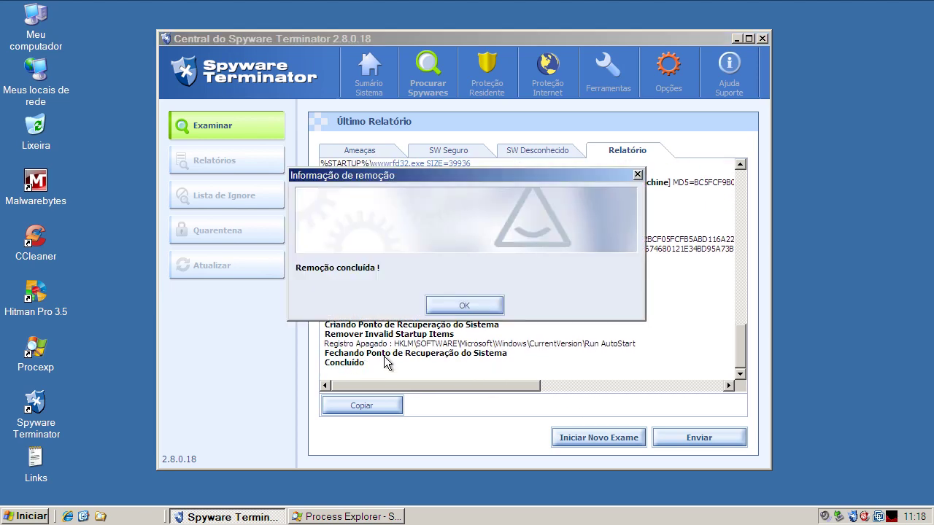
{"action": "left_click", "coordinate": [488, 310]}
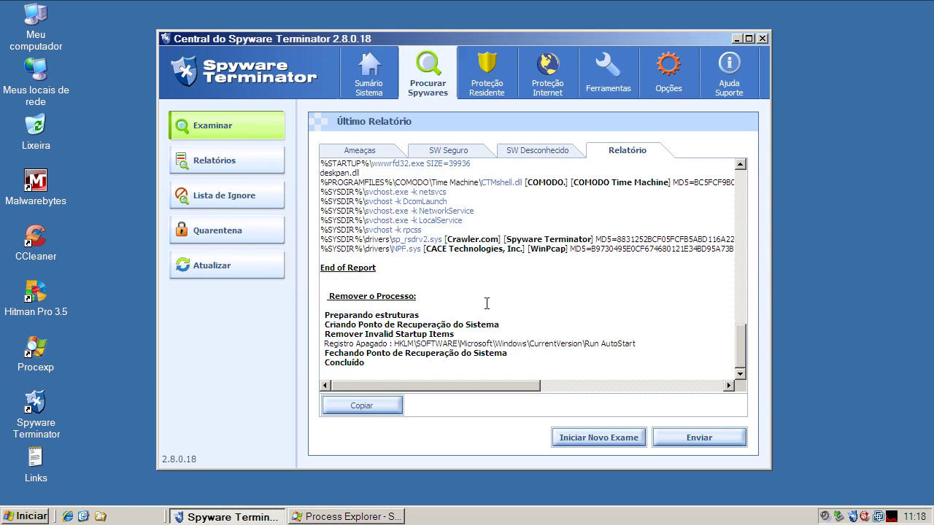
{"action": "left_click", "coordinate": [763, 39]}
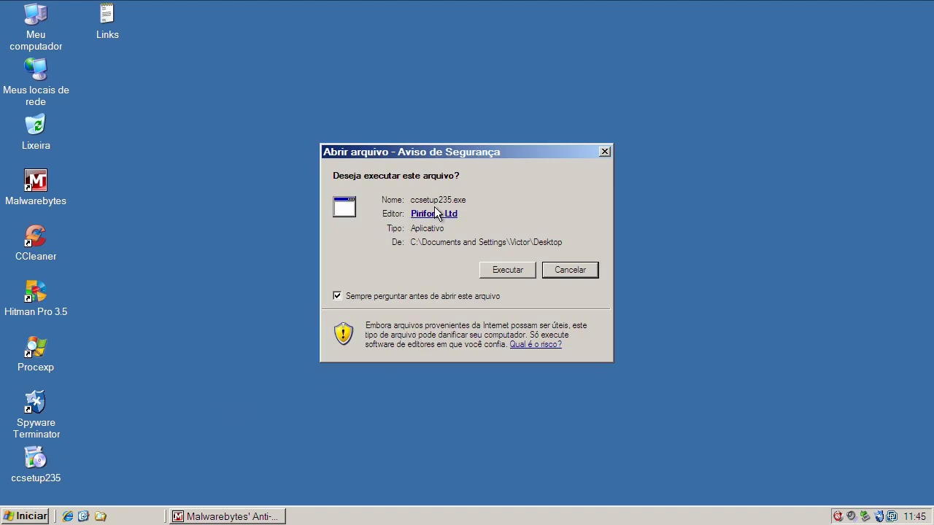
- Run ccsetup235.exe from the desktop and permit its process in the Spyware Terminator alert
{"action": "left_click", "coordinate": [508, 270]}
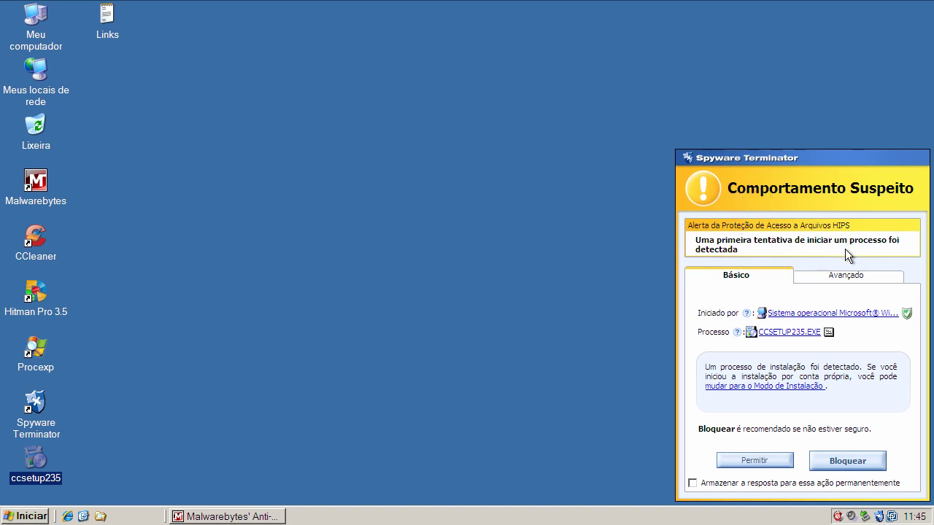
{"action": "mouse_move", "coordinate": [830, 319]}
{"action": "left_click", "coordinate": [767, 461]}
{"action": "left_click", "coordinate": [537, 295]}
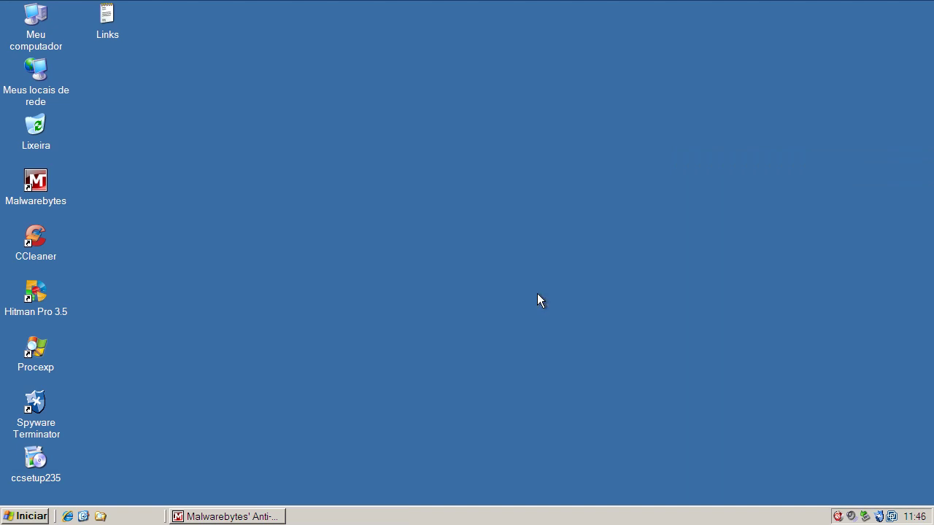
- Review the malware list in Malwarebytes' Anti-Malware, remove all selected items, close the log, and accept restarting the computer
{"action": "left_click", "coordinate": [253, 518]}
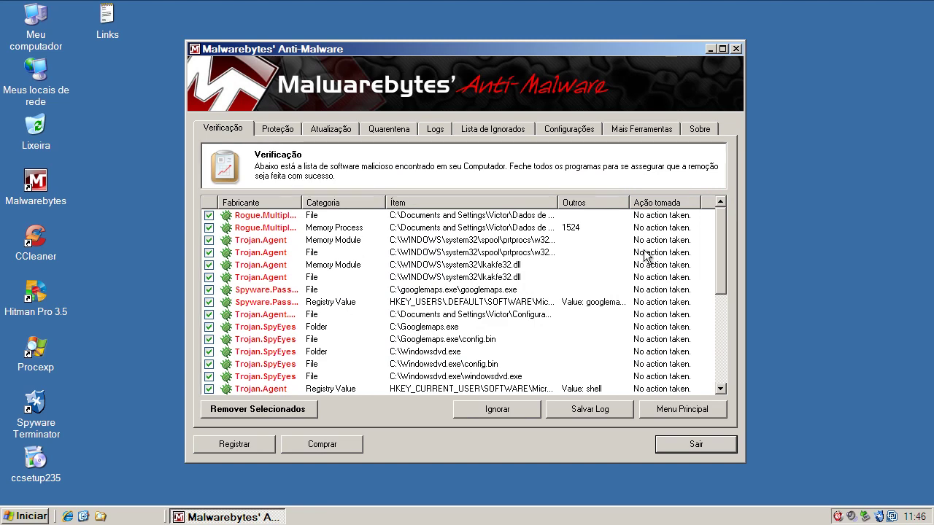
{"action": "left_click_drag", "start_coordinate": [721, 252], "coordinate": [720, 188]}
{"action": "left_click_drag", "start_coordinate": [720, 261], "coordinate": [730, 358]}
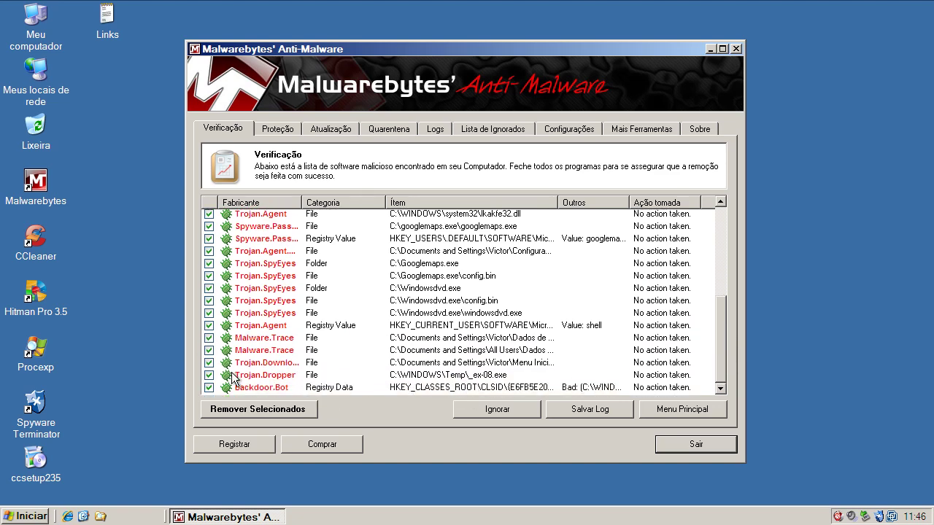
{"action": "left_click", "coordinate": [265, 413]}
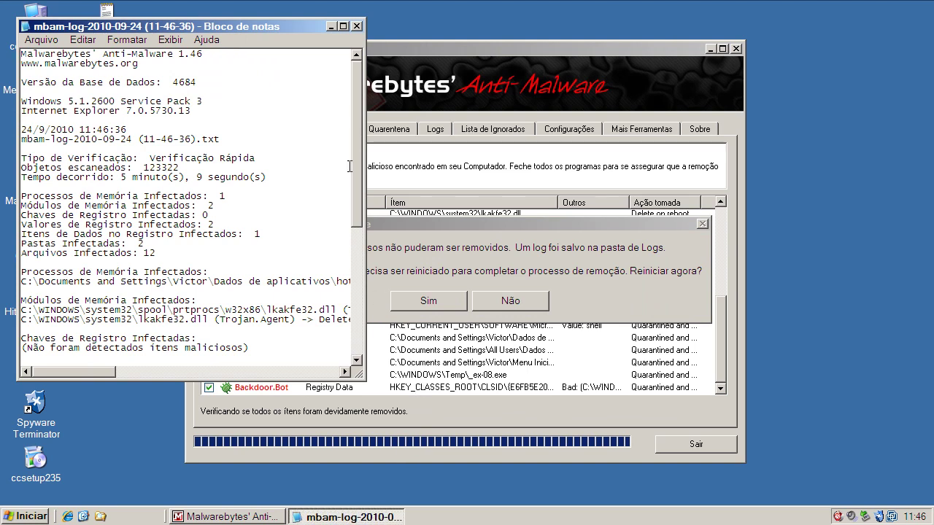
{"action": "left_click", "coordinate": [356, 26]}
{"action": "left_click", "coordinate": [451, 308]}
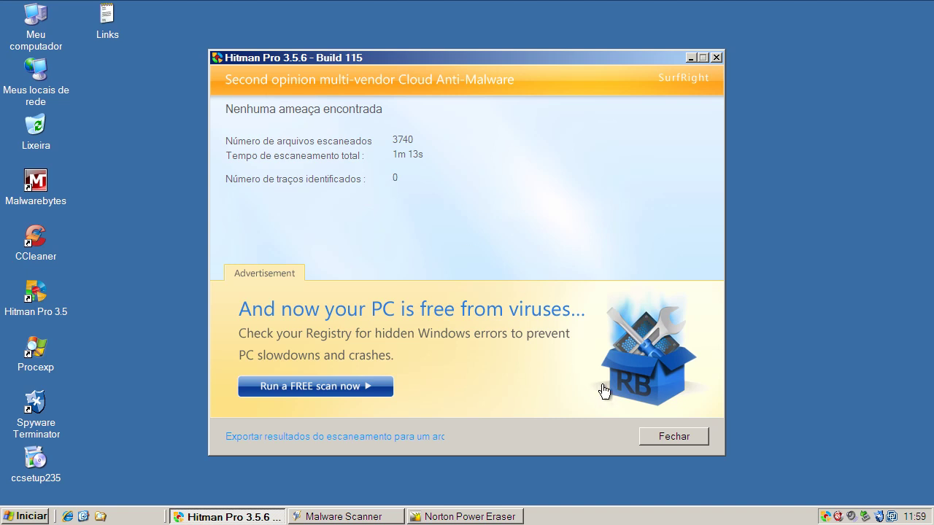
- Check the finished scan results in Hitman Pro, Malware Scanner and Norton Power Eraser, closing each program
{"action": "left_click", "coordinate": [671, 438]}
{"action": "left_click", "coordinate": [248, 517]}
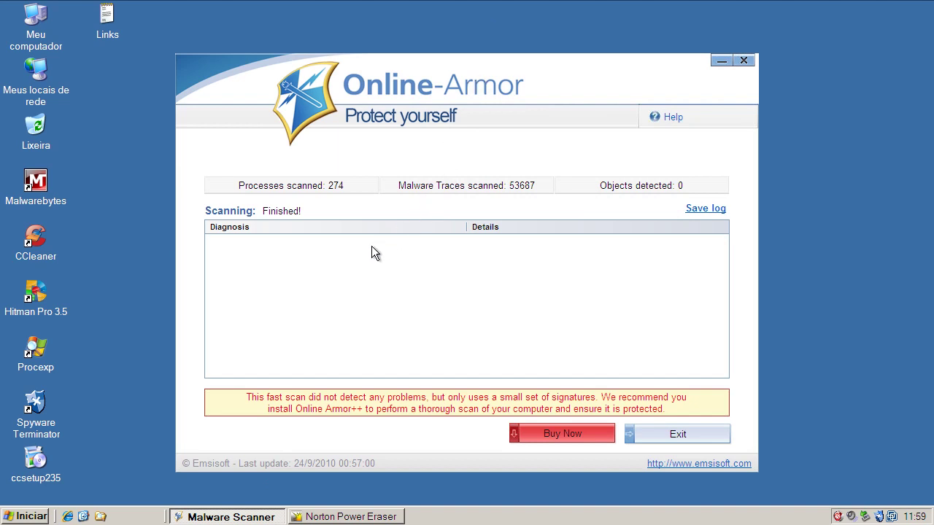
{"action": "left_click", "coordinate": [744, 61]}
{"action": "left_click", "coordinate": [276, 519]}
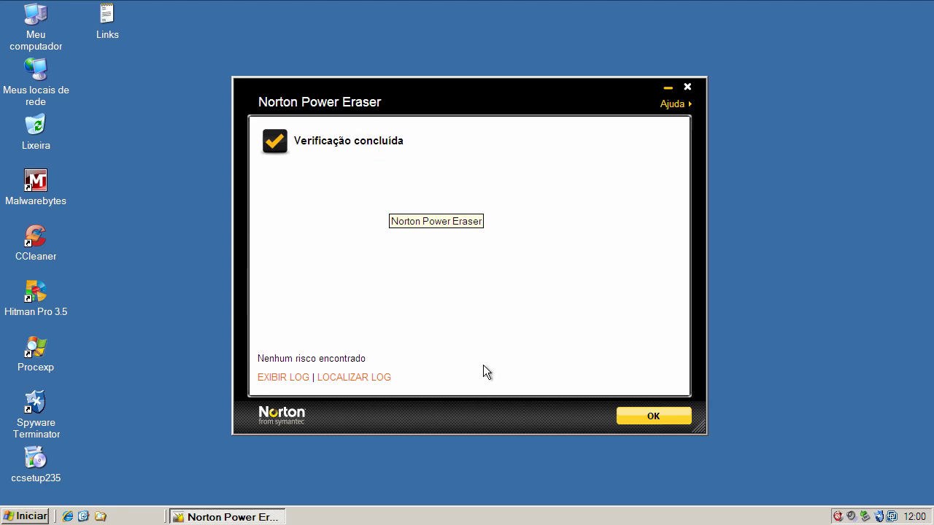
{"action": "left_click", "coordinate": [662, 417]}
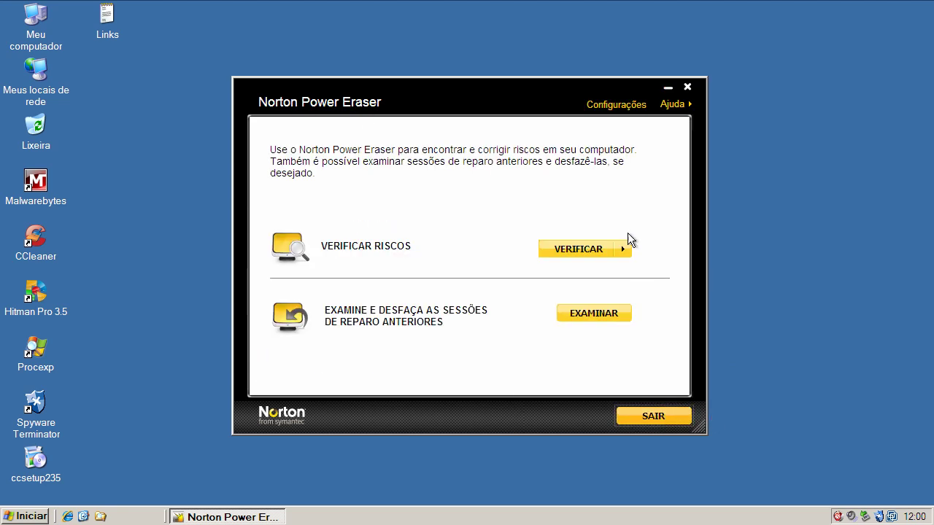
{"action": "left_click", "coordinate": [688, 89]}
- Open Spyware Terminator again from the desktop session
{"action": "double_click", "coordinate": [880, 516]}
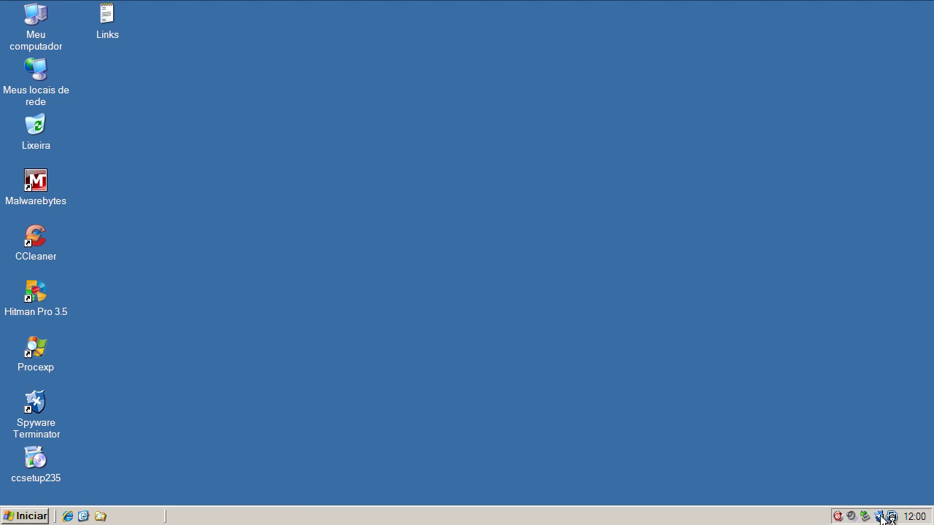